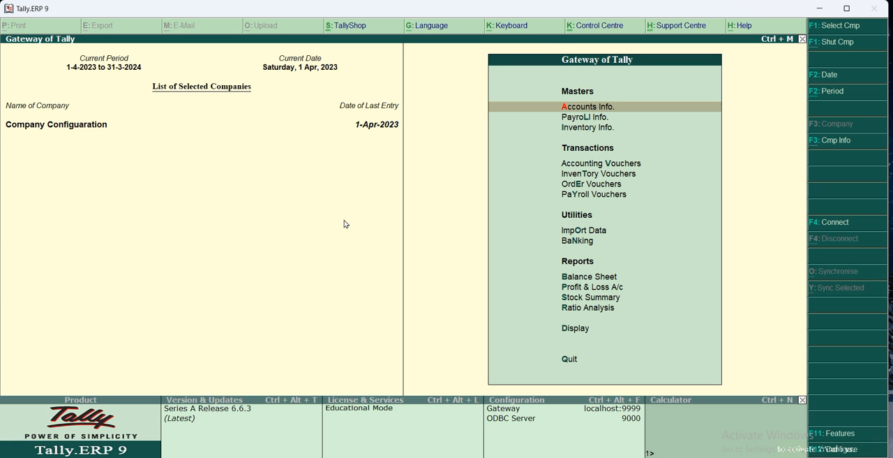
# Check the general and order processing options in the company's inventory features and accept them with their existing settings.
pyautogui.press('F11')
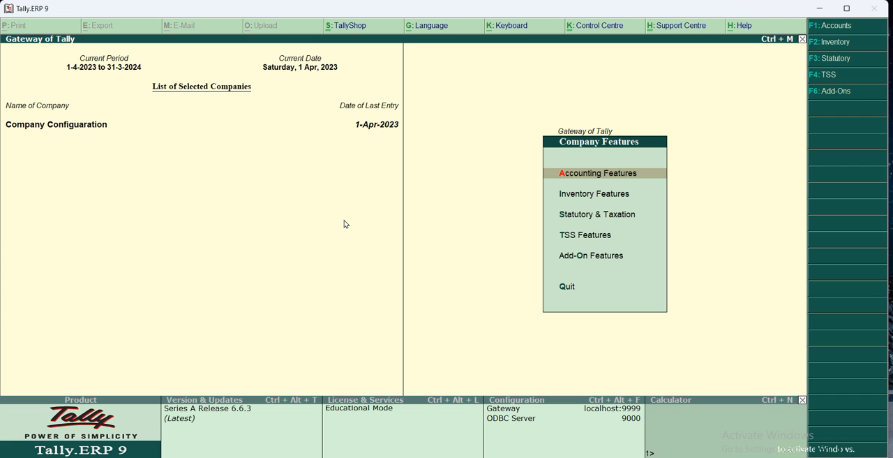
pyautogui.press('F2')
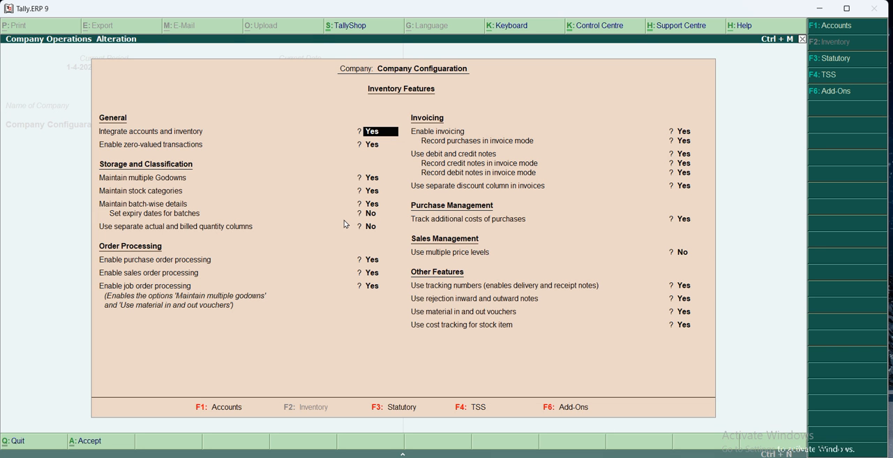
pyautogui.press('Return')
pyautogui.press('Return')
pyautogui.press('Return')
pyautogui.press('Return')
pyautogui.press('Return')
pyautogui.press('Return')
pyautogui.press('Return')
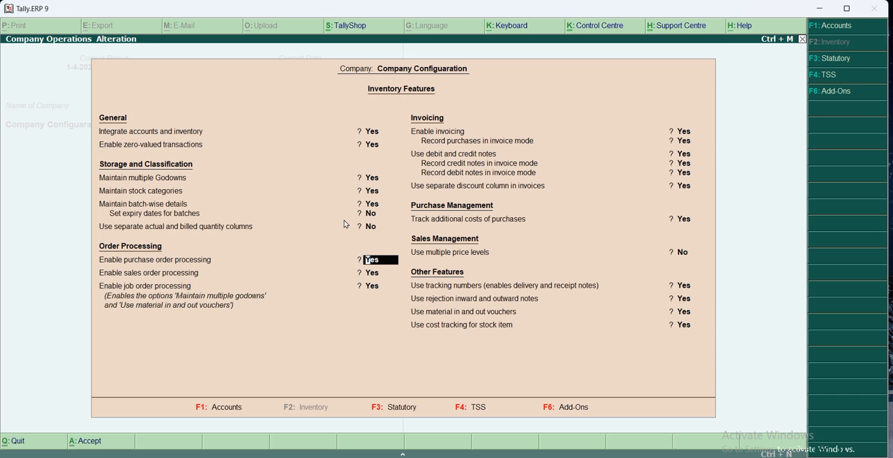
pyautogui.press('Return')
pyautogui.press('Return')
pyautogui.press('Return')
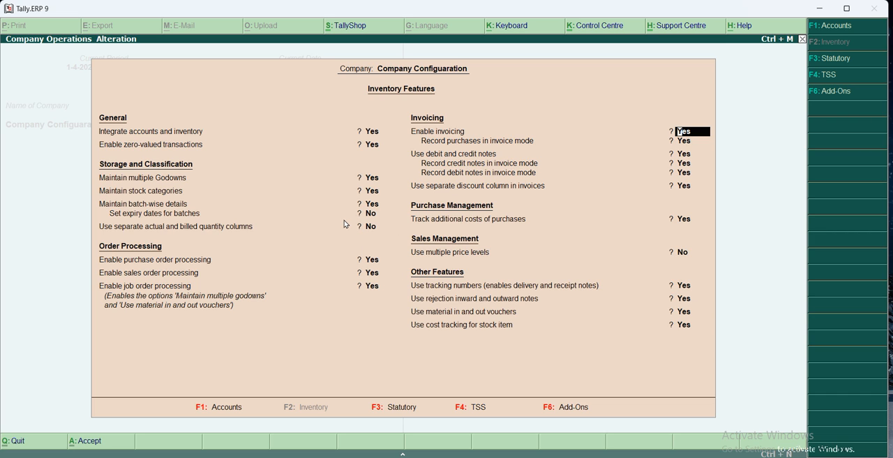
pyautogui.hotkey('ctrl', 'a')
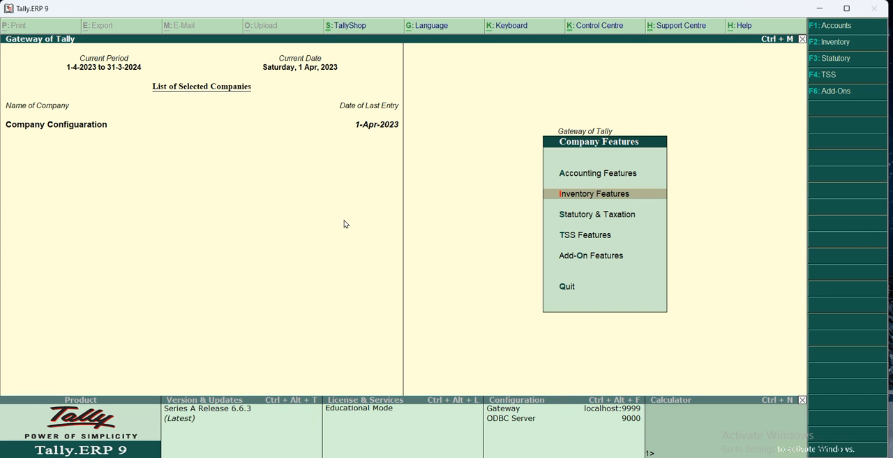
# Review the batch, tracking number, rejection note and material in/out options in the inventory features, and return to the Gateway.
pyautogui.press('Return')
pyautogui.press('Return')
pyautogui.press('Return')
pyautogui.press('Return')
pyautogui.press('Return')
pyautogui.press('Return')
pyautogui.press('Return')
pyautogui.press('Return')
pyautogui.press('Return')
pyautogui.press('Return')
pyautogui.press('Return')
pyautogui.press('Return')
pyautogui.press('Return')
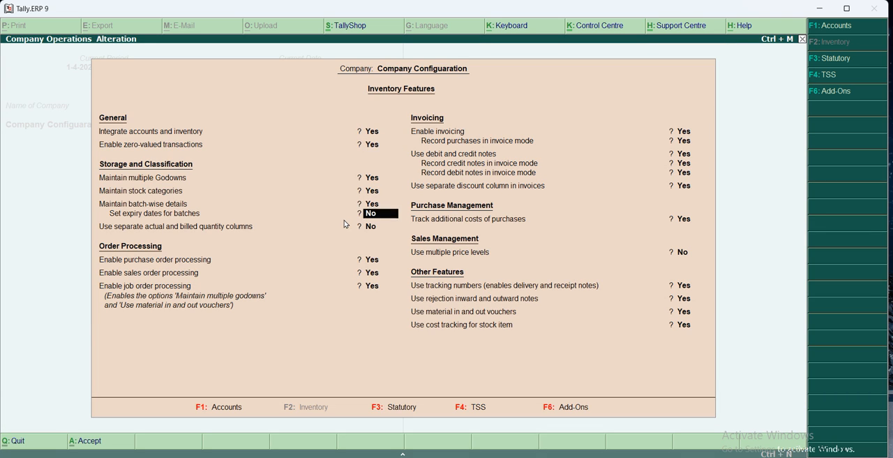
pyautogui.press('Return')
pyautogui.press('Return')
pyautogui.press('Return')
pyautogui.press('Return')
pyautogui.press('Return')
pyautogui.press('Return')
pyautogui.press('Return')
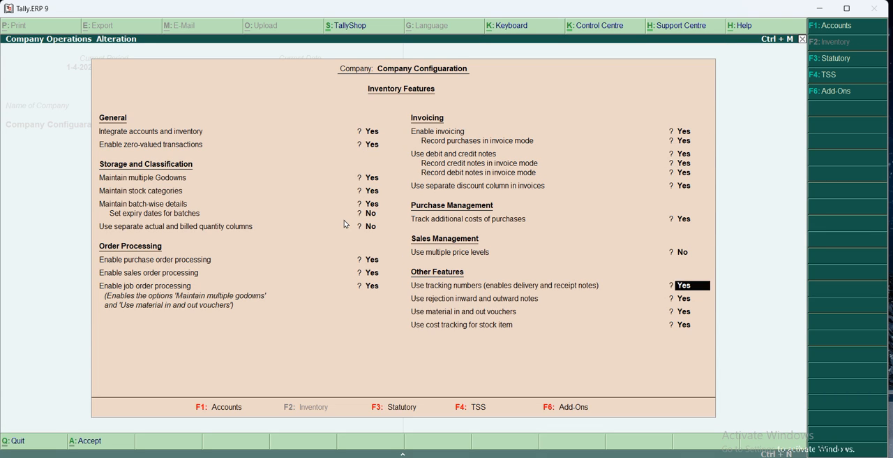
pyautogui.press('Up')
pyautogui.press('Return')
pyautogui.press('Return')
pyautogui.press('Return')
pyautogui.press('Return')
pyautogui.press('Return')
pyautogui.press('Escape')
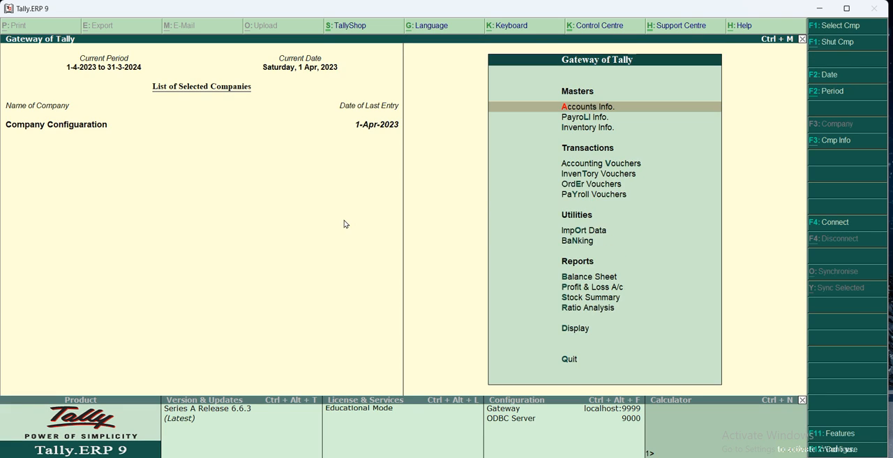
# Open a new purchase order voucher from the order vouchers.
pyautogui.press('Escape')
pyautogui.press('n')
pyautogui.press('e')
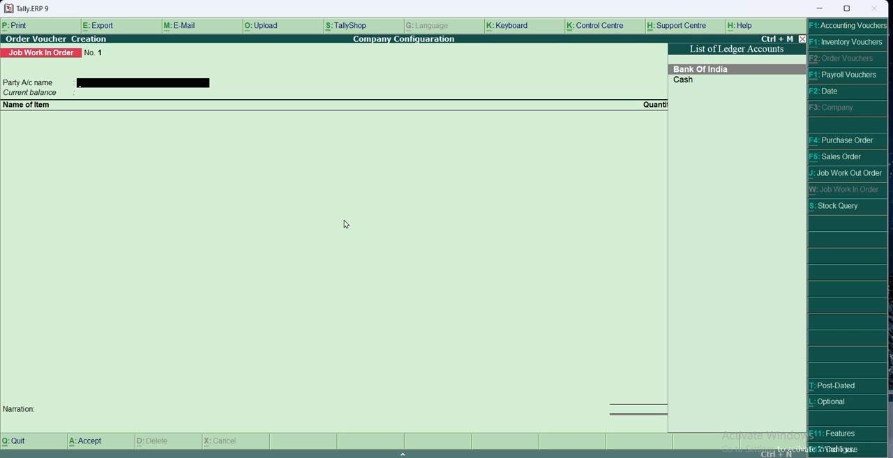
pyautogui.press('F5')
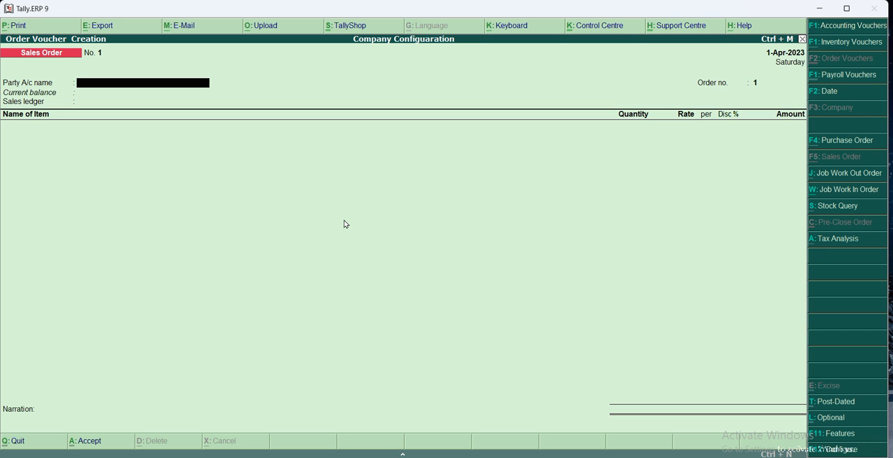
pyautogui.press('F4')
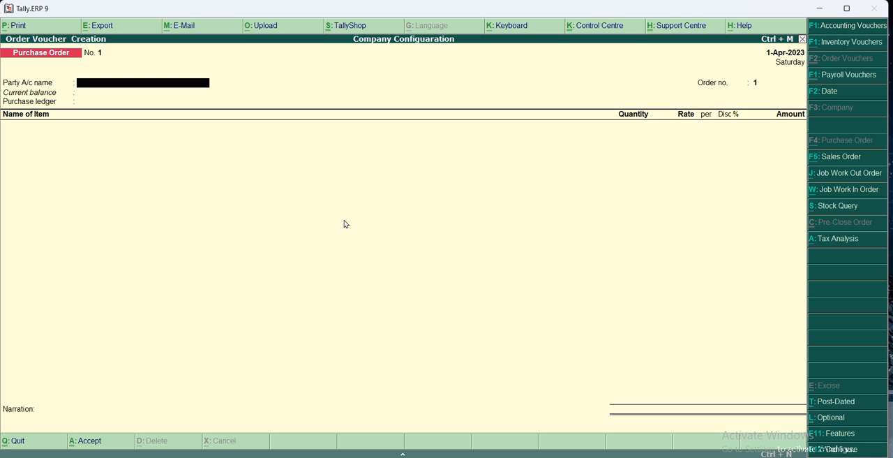
# Start a new party ledger from the purchase order and name it Aggarwal Home Appliences, without an alias.
pyautogui.hotkey('alt', 'c')
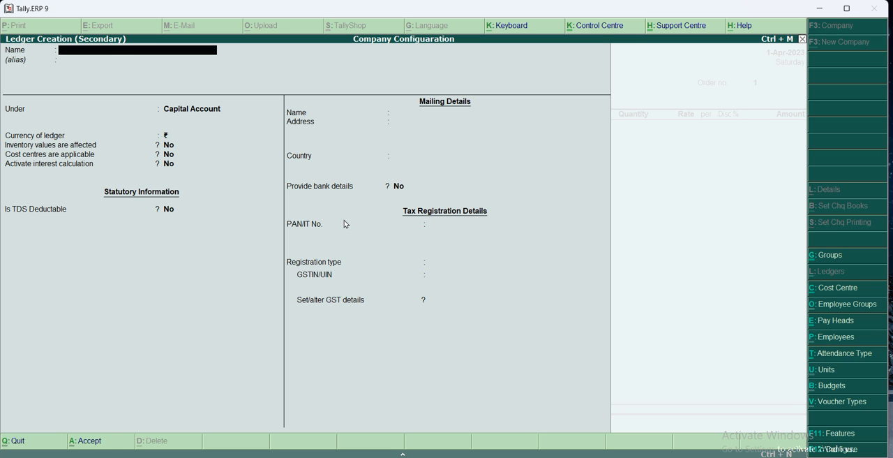
pyautogui.write('Aggarwal Home Applienc')
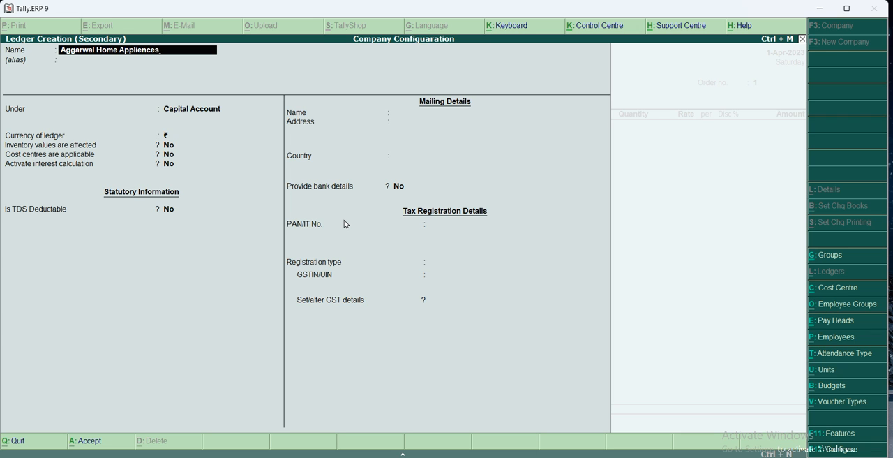
pyautogui.write('es')
pyautogui.press('Return')
pyautogui.press('Return')
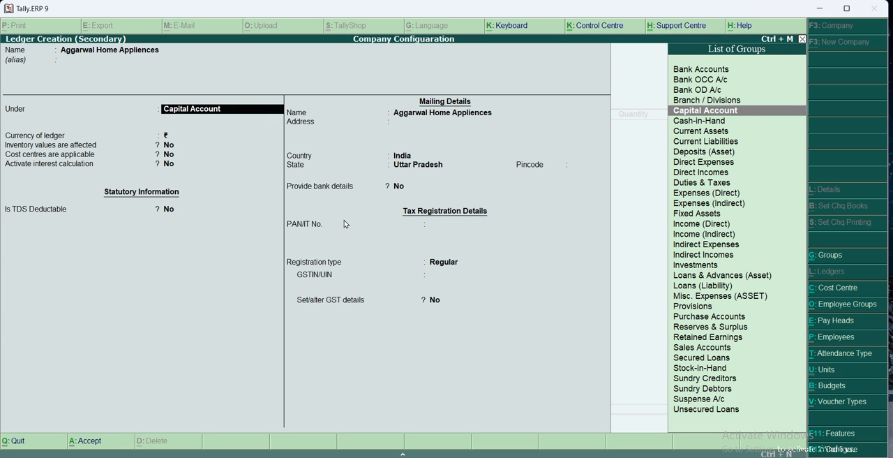
# Place the party ledger under the Sundry Creditors group.
pyautogui.write('Pur')
pyautogui.press('BackSpace')
pyautogui.press('BackSpace')
pyautogui.press('BackSpace')
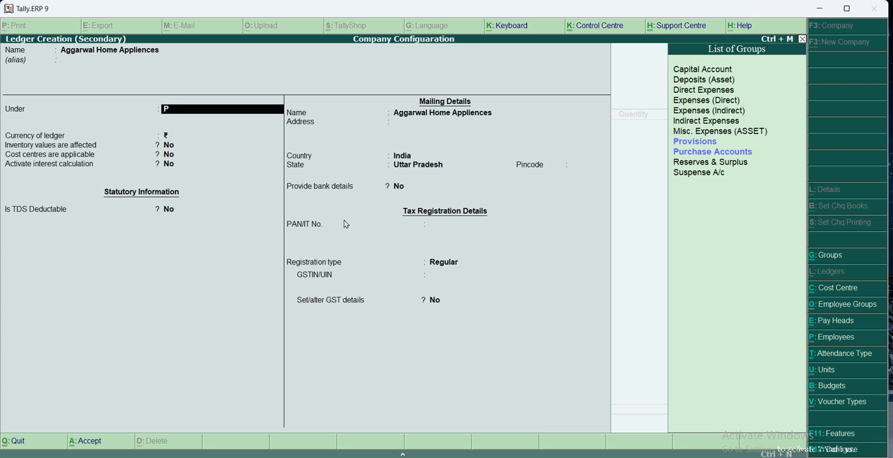
pyautogui.write('Sur')
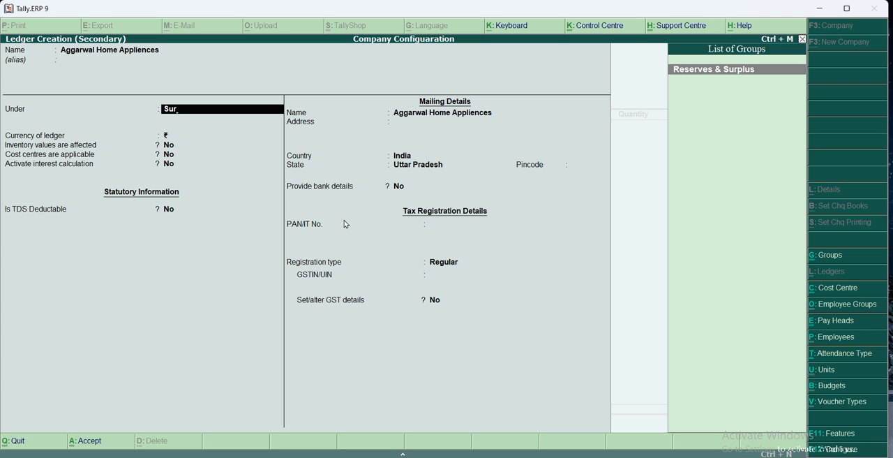
pyautogui.press('BackSpace')
pyautogui.press('BackSpace')
pyautogui.write('undr')
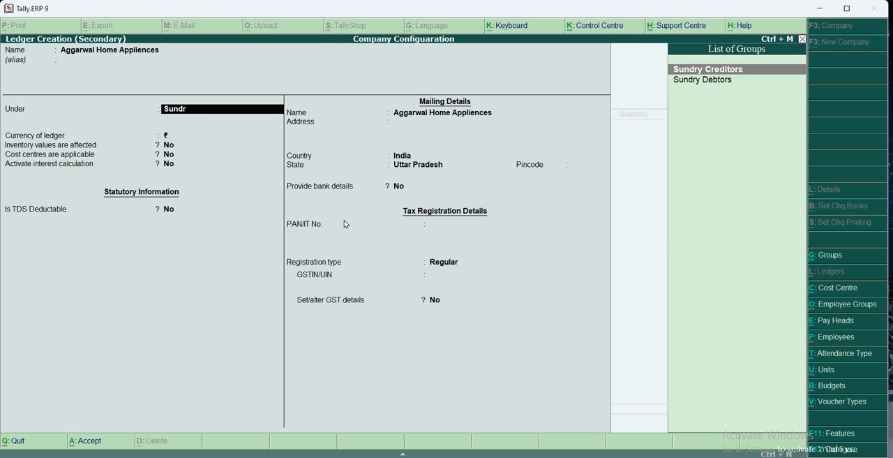
pyautogui.press('Return')
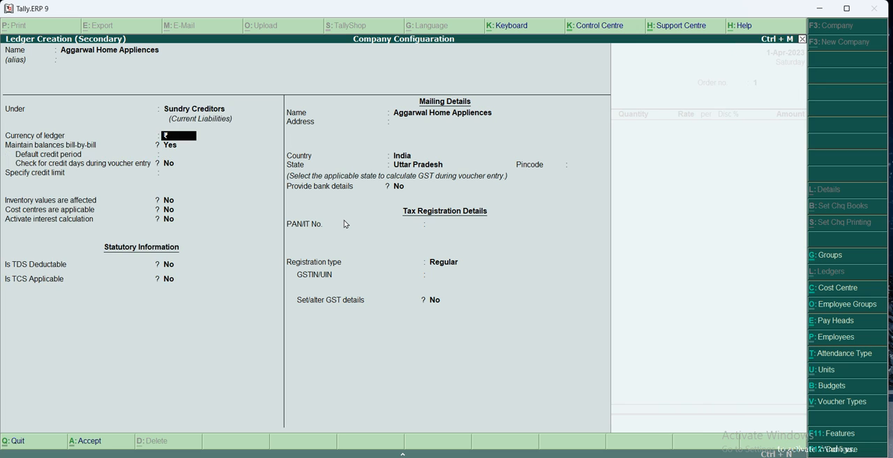
# Keep the ledger's default credit and statutory settings, set its state to Delhi, and save it.
pyautogui.press('Return')
pyautogui.press('Return')
pyautogui.press('Return')
pyautogui.press('Return')
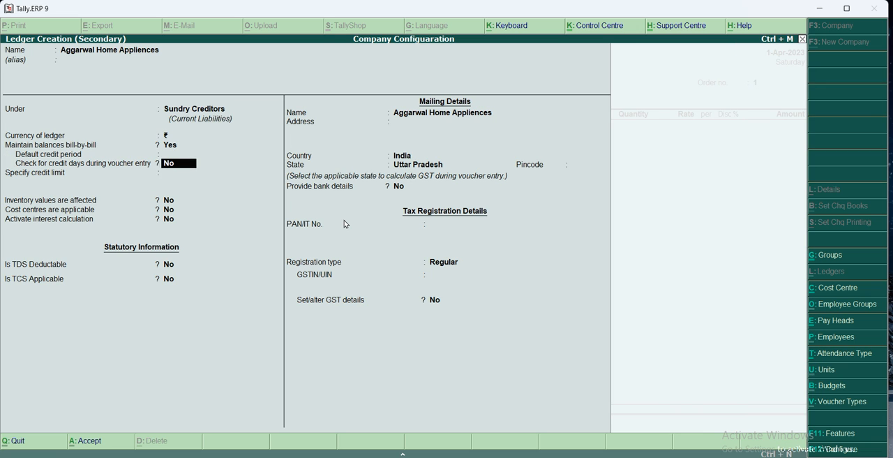
pyautogui.press('Return')
pyautogui.press('Return')
pyautogui.press('Return')
pyautogui.press('Return')
pyautogui.press('Return')
pyautogui.press('Return')
pyautogui.press('Return')
pyautogui.press('Return')
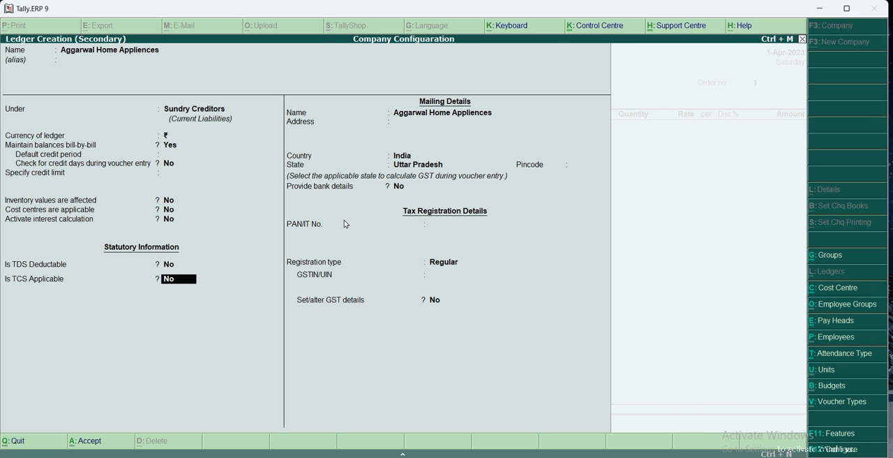
pyautogui.press('Return')
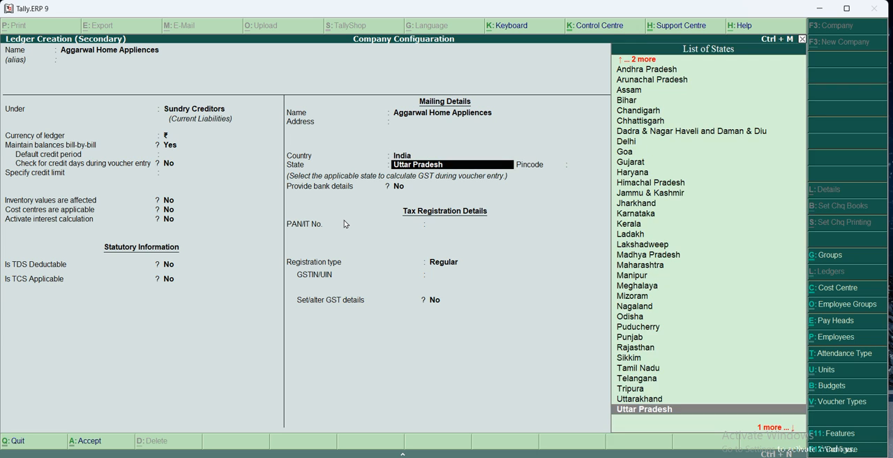
pyautogui.write('De')
pyautogui.press('Return')
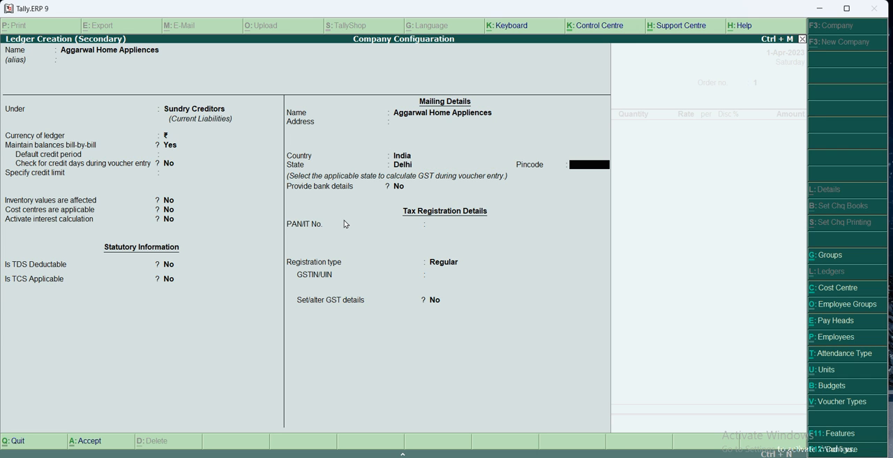
pyautogui.hotkey('ctrl', 'a')
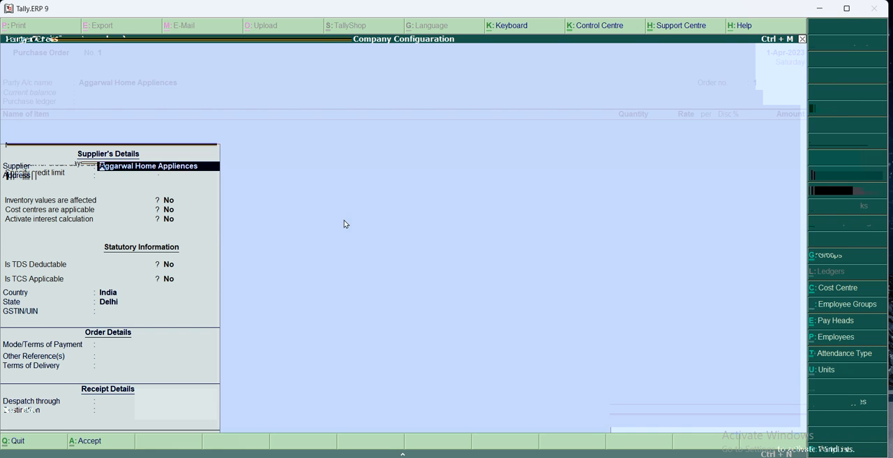
# Accept the supplier's party details, leaving the order and receipt details blank.
pyautogui.press('Return')
pyautogui.press('Return')
pyautogui.press('Return')
pyautogui.press('Return')
pyautogui.press('Return')
pyautogui.press('Return')
pyautogui.press('Return')
pyautogui.press('Return')
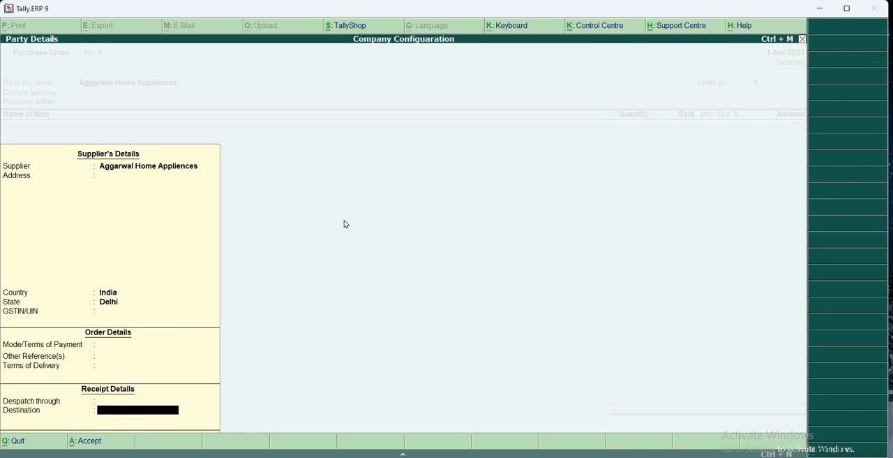
pyautogui.press('Return')
pyautogui.press('Return')
# Set the purchase order's order number to PO/apr/01.
pyautogui.write('Po01')
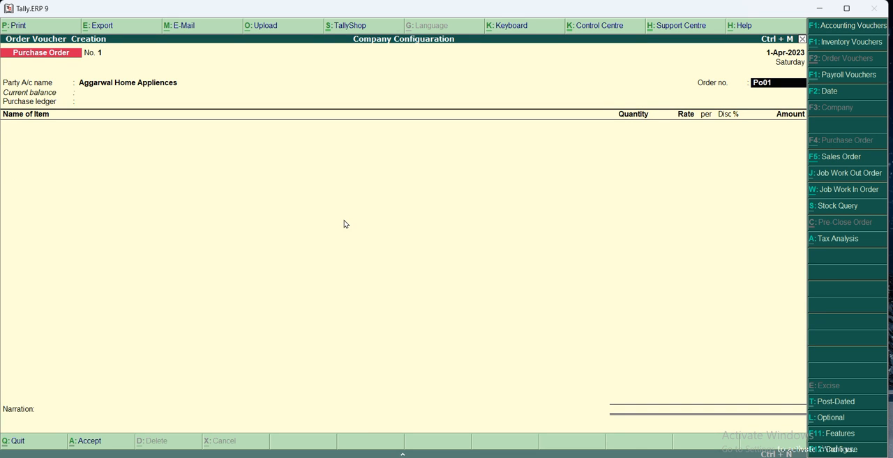
pyautogui.press('BackSpace')
pyautogui.press('BackSpace')
pyautogui.write('O/apr/01')
pyautogui.press('Return')
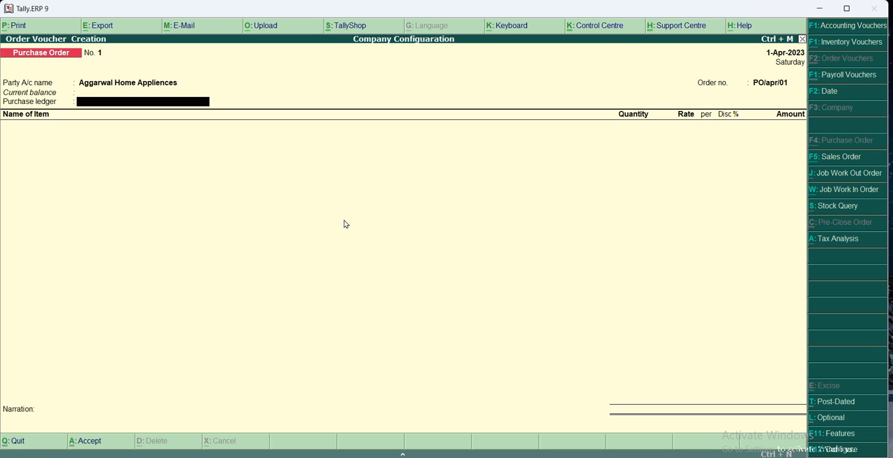
# Create a ledger for the order's purchase ledger field, named Purchase A/c and placed under the Purchase Accounts group.
pyautogui.press('Return')
pyautogui.hotkey('alt', 'c')
pyautogui.write('Purchse')
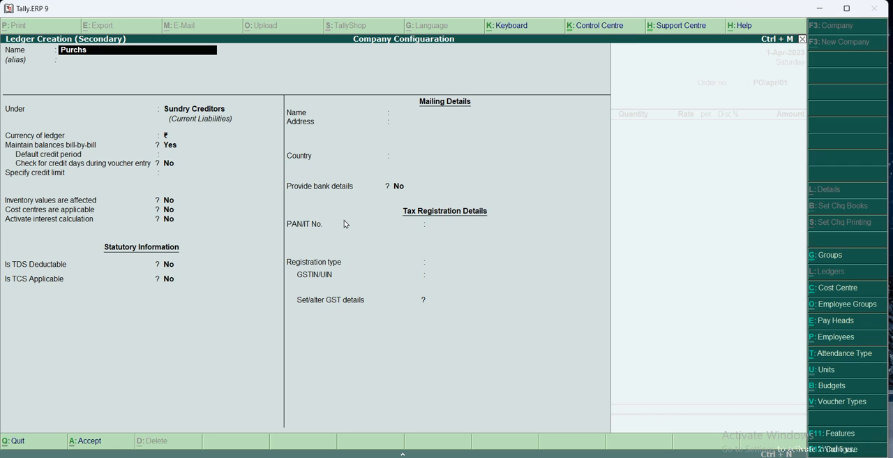
pyautogui.press('BackSpace')
pyautogui.press('BackSpace')
pyautogui.write('chase A/c')
pyautogui.press('Return')
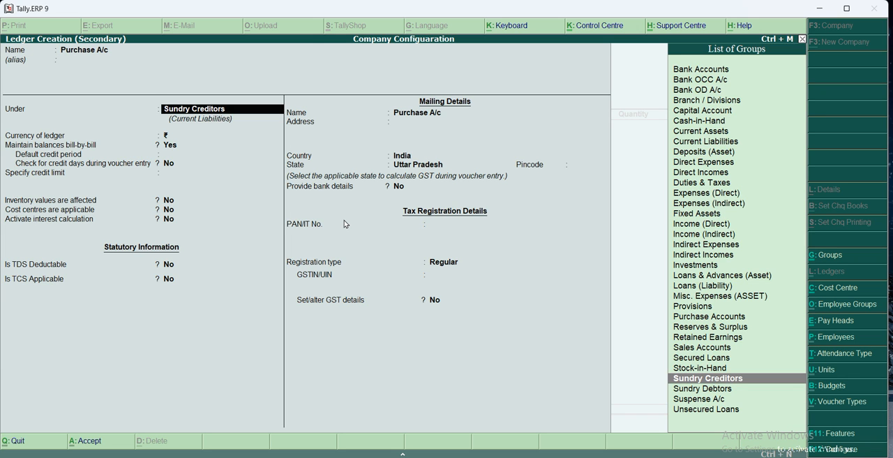
pyautogui.write('Pur')
pyautogui.press('Return')
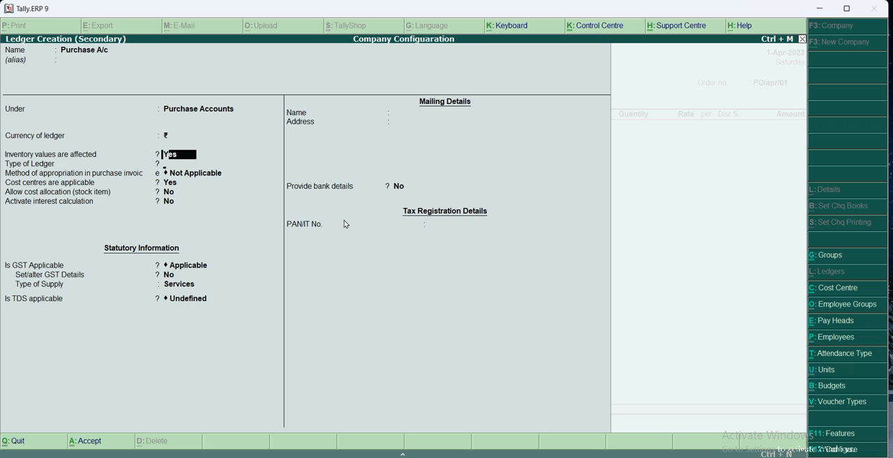
# Set the ledger's type of supply to Goods and TDS to Applicable, and save it as the order's purchase ledger.
pyautogui.press('Return')
pyautogui.press('Return')
pyautogui.press('Return')
pyautogui.press('Return')
pyautogui.press('Return')
pyautogui.press('Return')
pyautogui.press('Return')
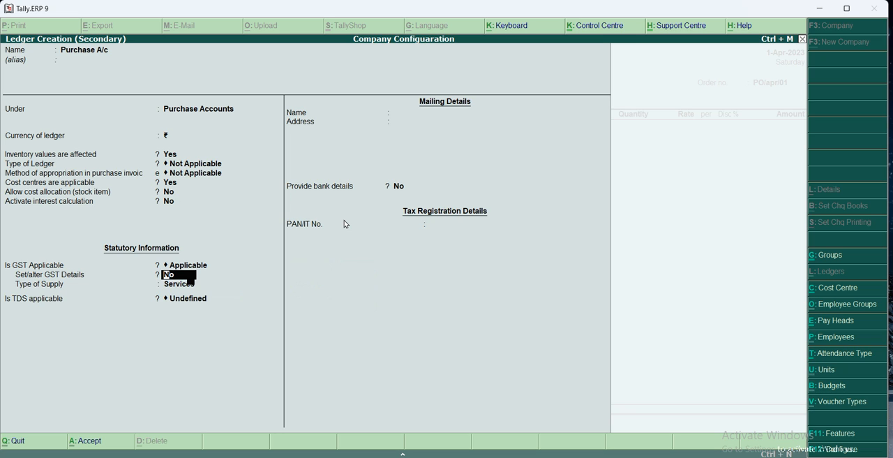
pyautogui.press('Return')
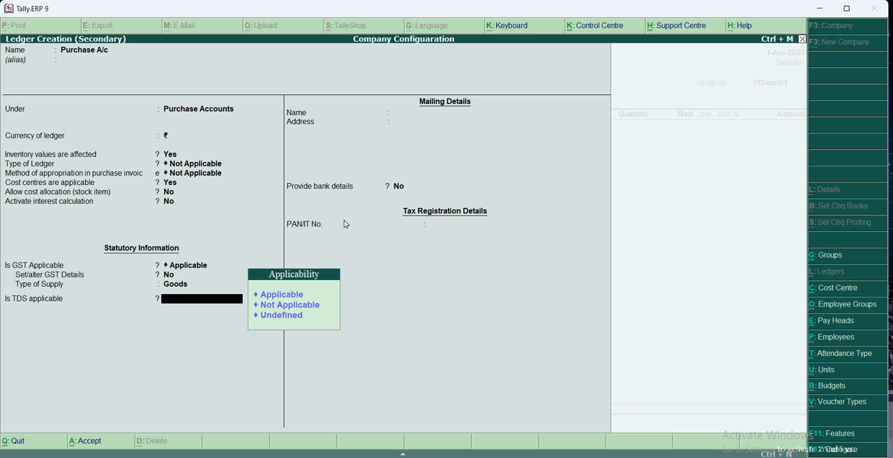
pyautogui.press('Return')
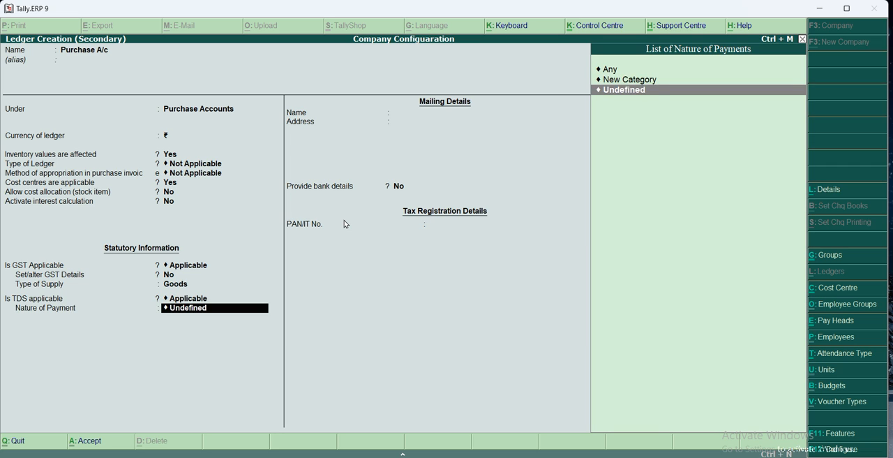
pyautogui.press('Up')
pyautogui.press('Escape')
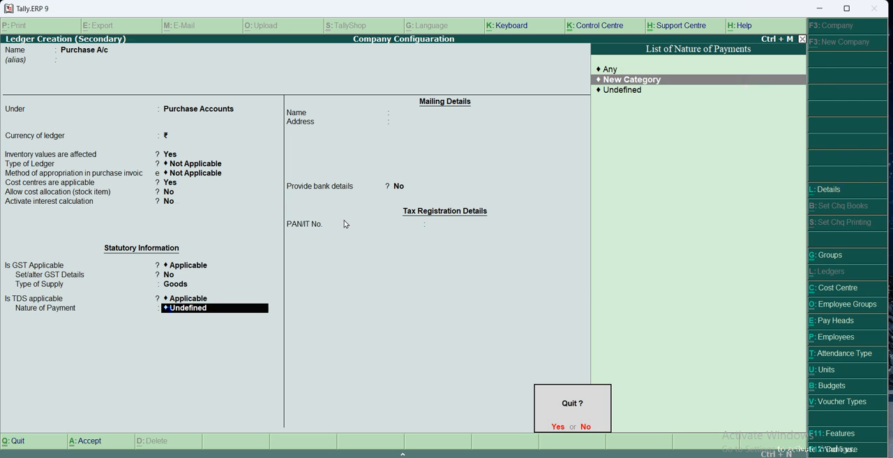
pyautogui.press('y')
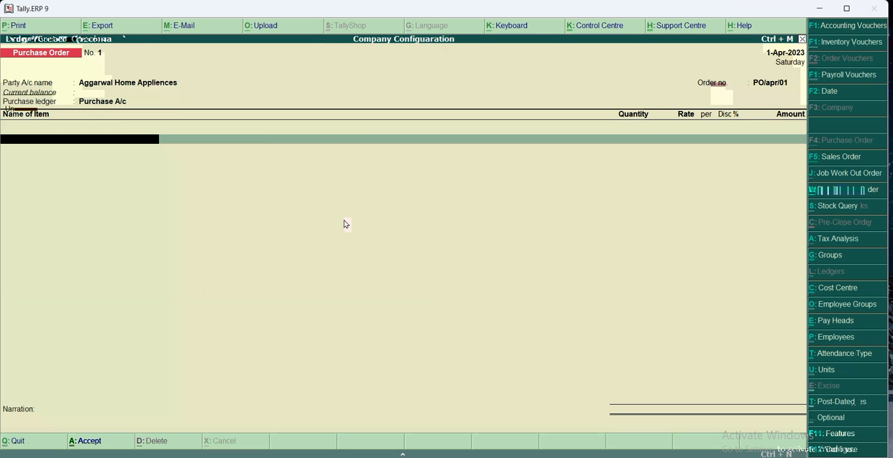
# Create a stock item for the order named Samsung Iron, placed under Primary in the Electronics category.
pyautogui.hotkey('alt', 'c')
pyautogui.write('Samsung')
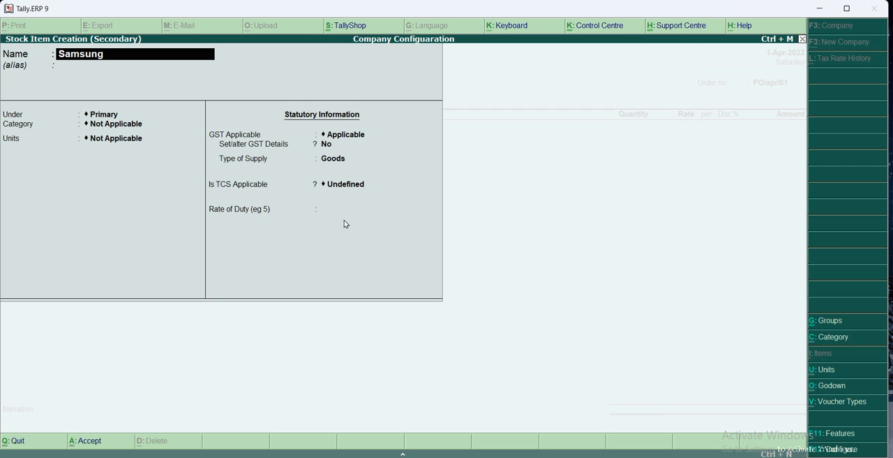
pyautogui.write('Iron')
pyautogui.press('Return')
pyautogui.press('Return')
pyautogui.press('Return')
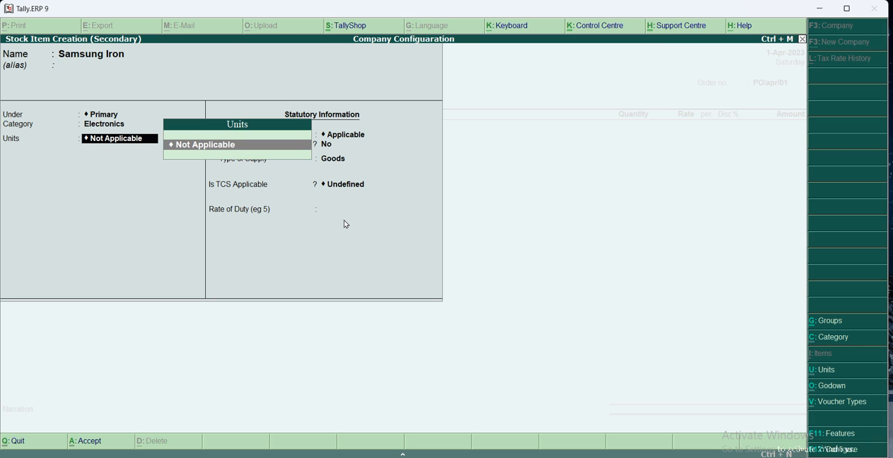
# Create a simple unit with symbol nos for the item, enable its GST details at 28 %, and save the item into the order.
pyautogui.hotkey('alt', 'c')
pyautogui.write('nos')
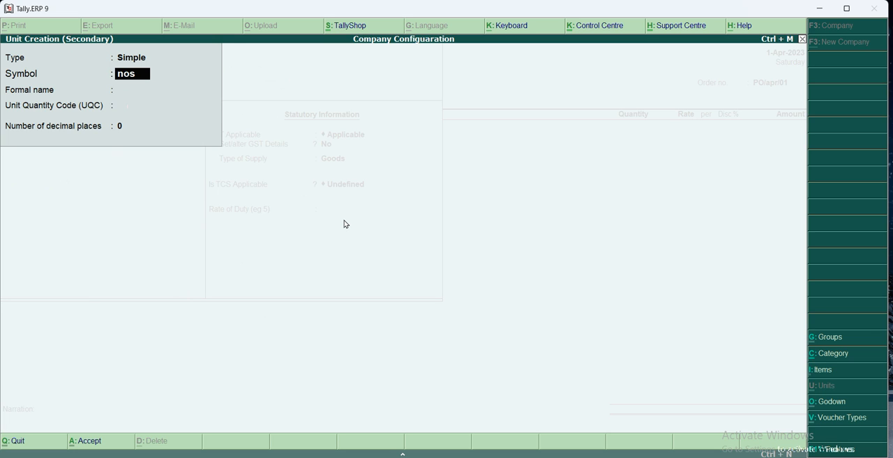
pyautogui.press('Return')
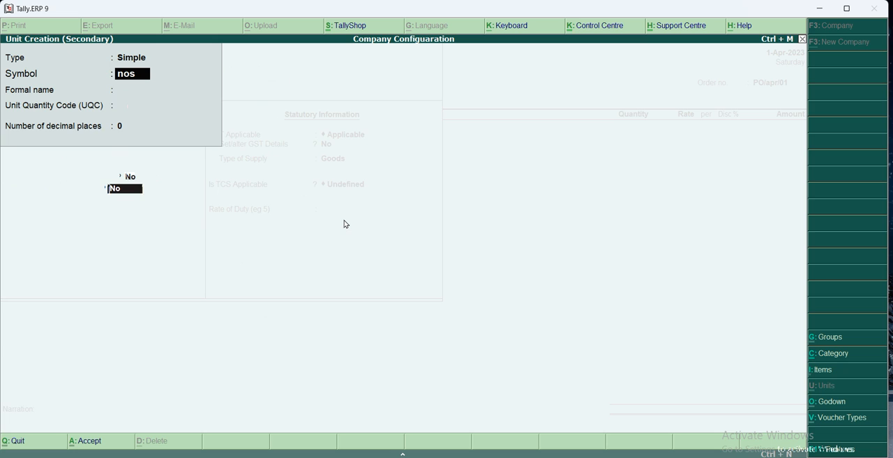
pyautogui.press('Return')
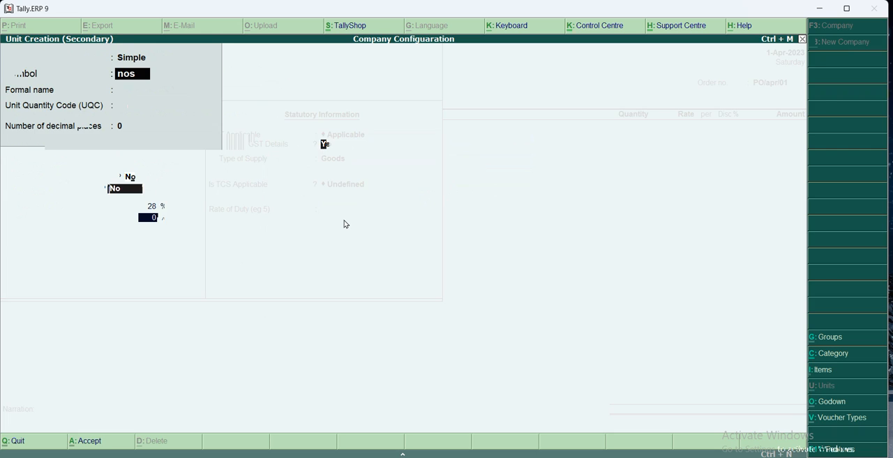
pyautogui.press('Return')
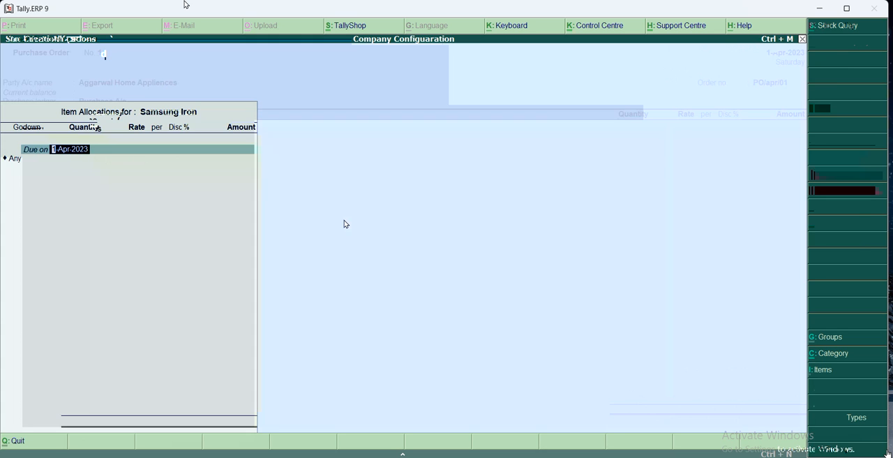
# Quit order voucher creation from the blank purchase order.
pyautogui.press('Escape')
pyautogui.press('Escape')
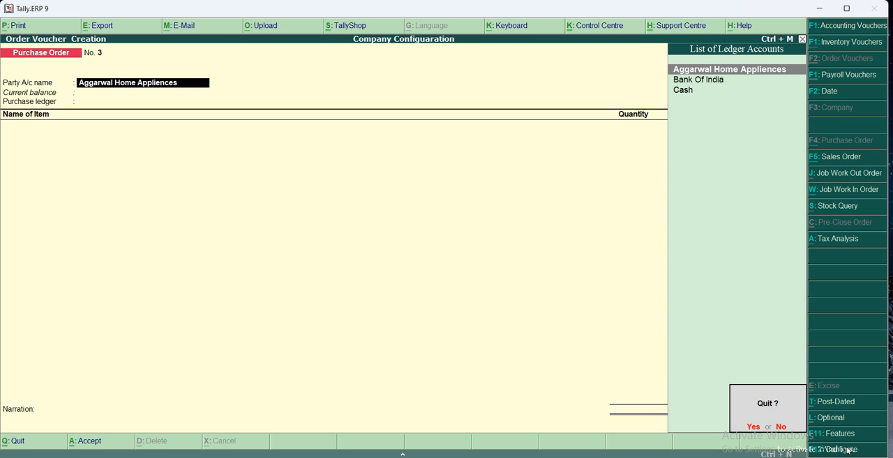